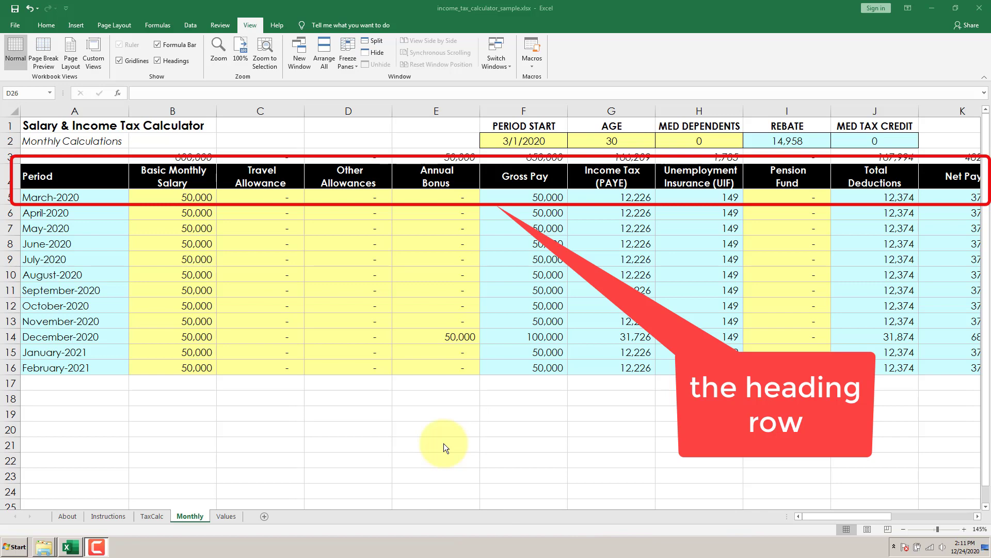
# Scroll through the Monthly sheet to review gross pay: 100,000 for December-2020, 50,000 otherwise.
pyautogui.click(330, 292)
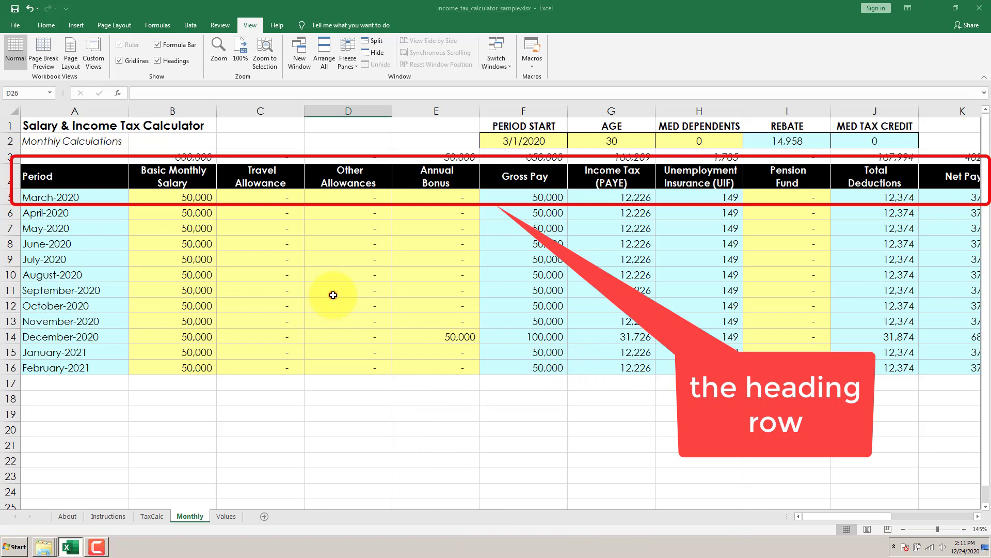
pyautogui.scroll(-2, 539, 308)
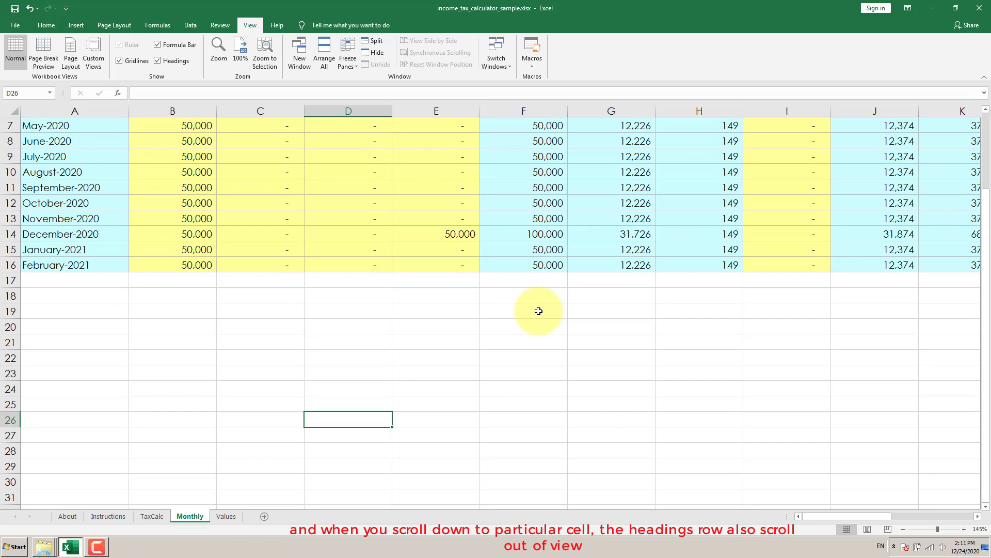
pyautogui.scroll(-1, 537, 312)
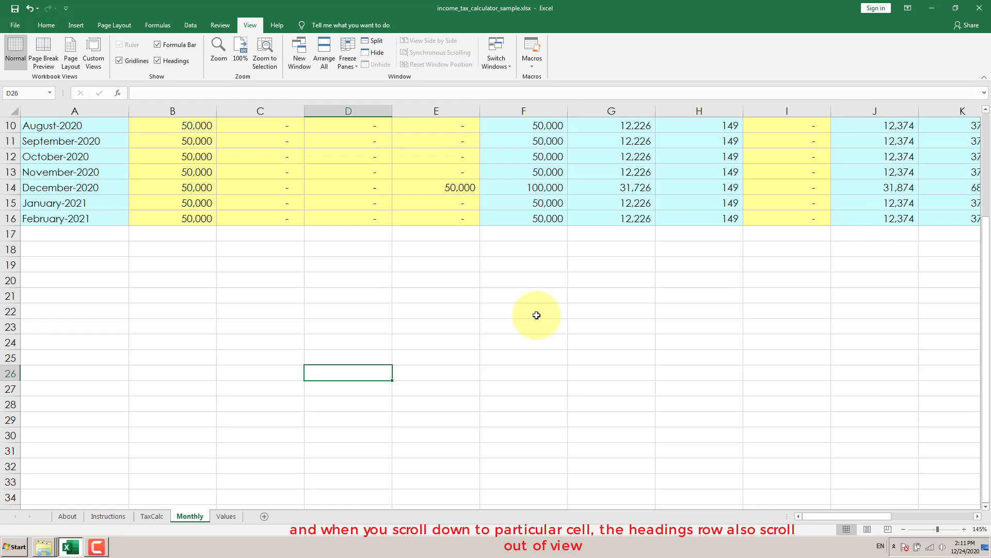
pyautogui.scroll(-1, 537, 315)
pyautogui.scroll(4, 532, 316)
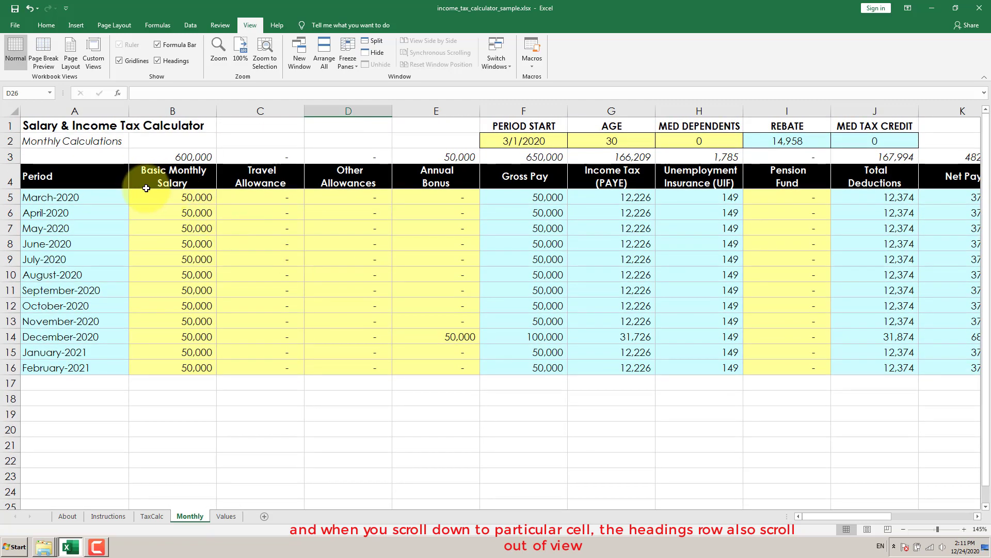
pyautogui.scroll(-5, 534, 255)
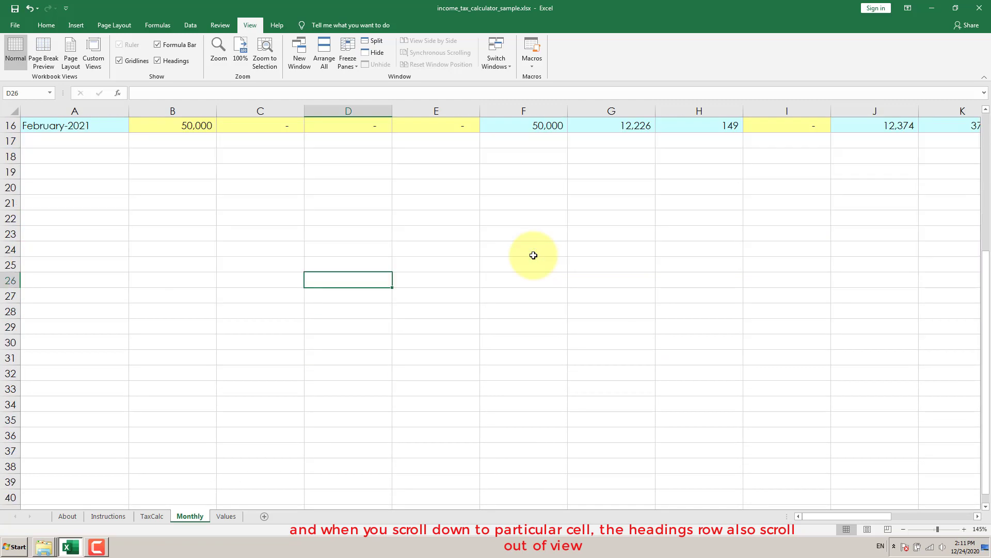
pyautogui.scroll(5, 534, 256)
pyautogui.scroll(-4, 534, 255)
pyautogui.scroll(4, 533, 255)
pyautogui.scroll(-3, 533, 254)
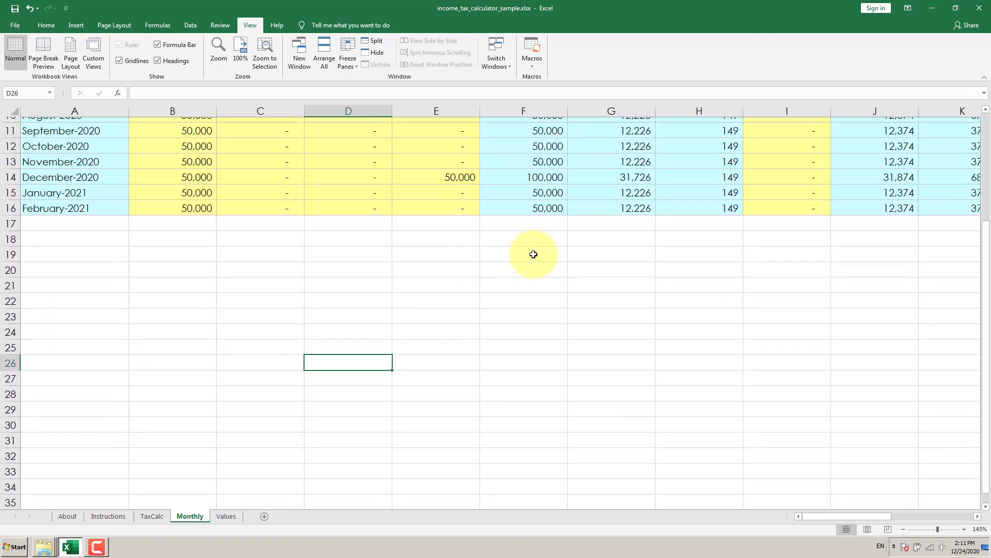
pyautogui.scroll(4, 533, 254)
pyautogui.scroll(-5, 531, 253)
pyautogui.scroll(5, 533, 254)
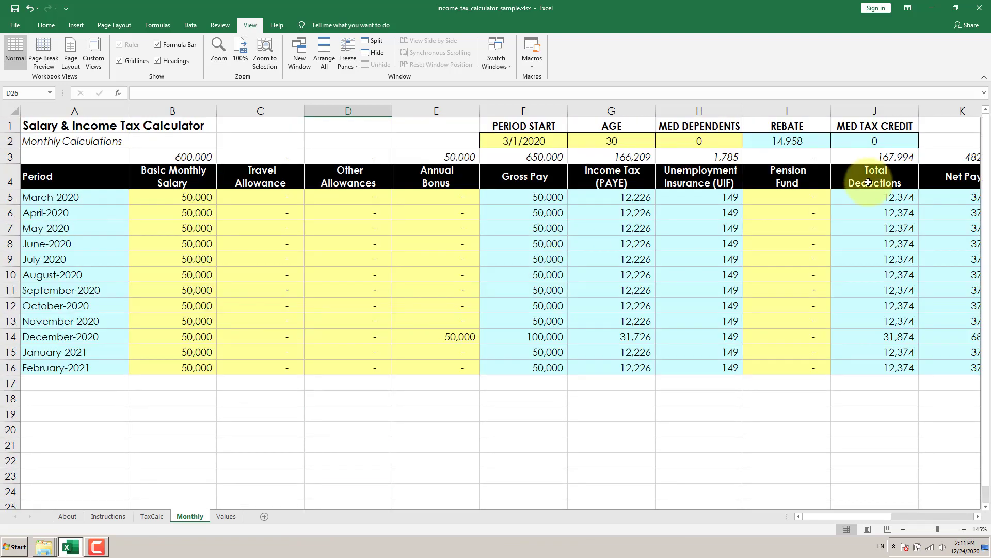
pyautogui.moveTo(986, 188); pyautogui.dragTo(989, 199)
pyautogui.scroll(-5, 702, 281)
pyautogui.scroll(5, 701, 278)
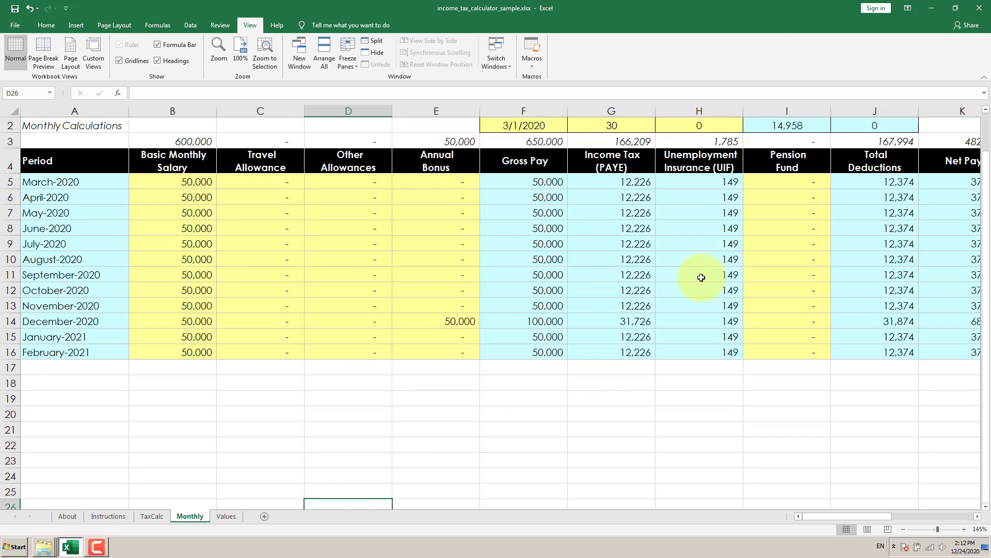
pyautogui.scroll(-8, 702, 277)
pyautogui.scroll(7, 701, 276)
pyautogui.scroll(2, 701, 271)
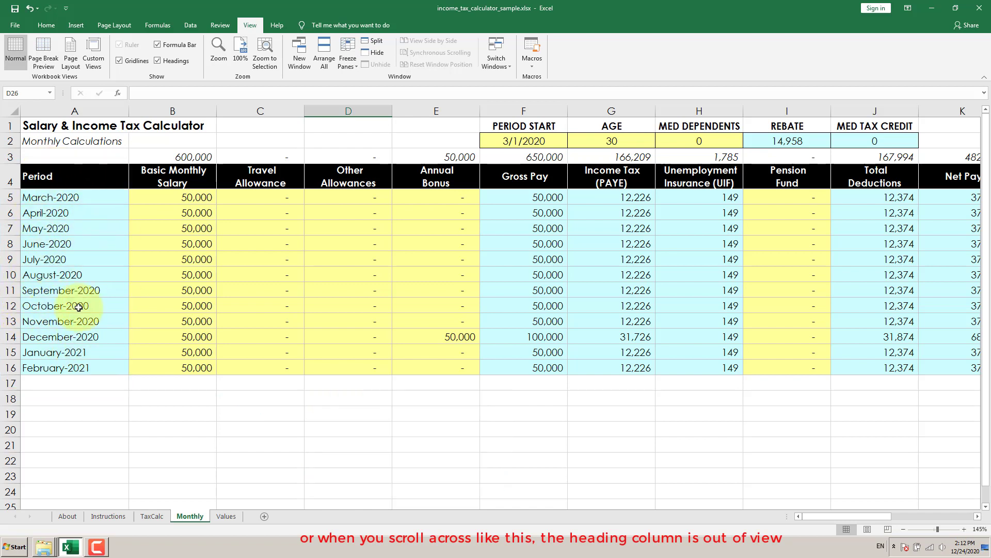
pyautogui.moveTo(828, 515); pyautogui.dragTo(806, 516)
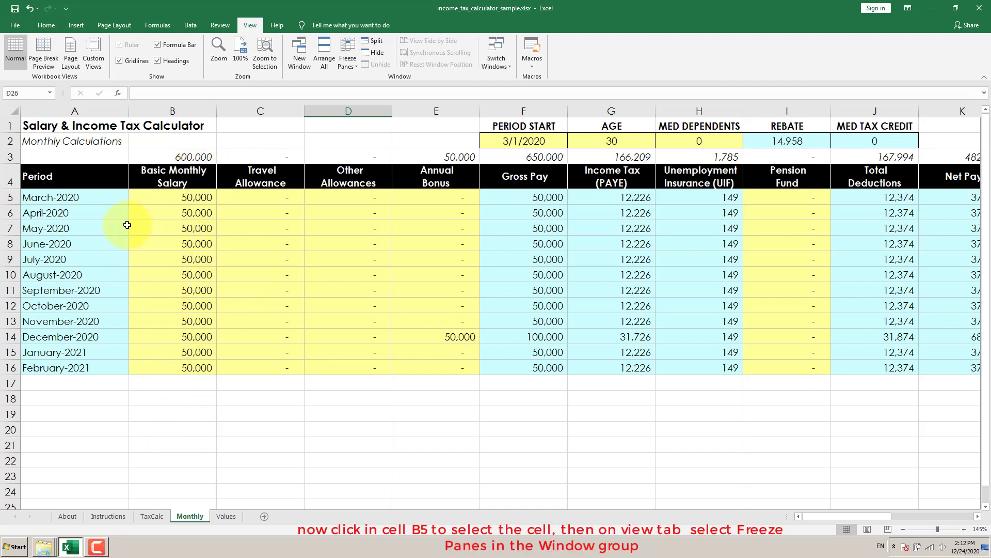
# Select cell B5 as the freeze point and bring up the View tab's Freeze Panes options.
pyautogui.click(174, 199)
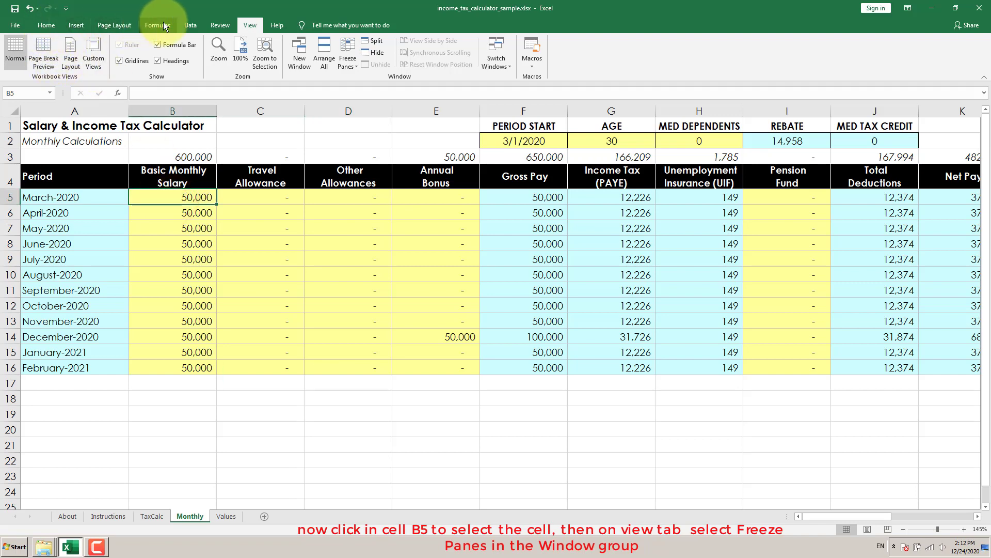
pyautogui.click(48, 25)
pyautogui.click(247, 24)
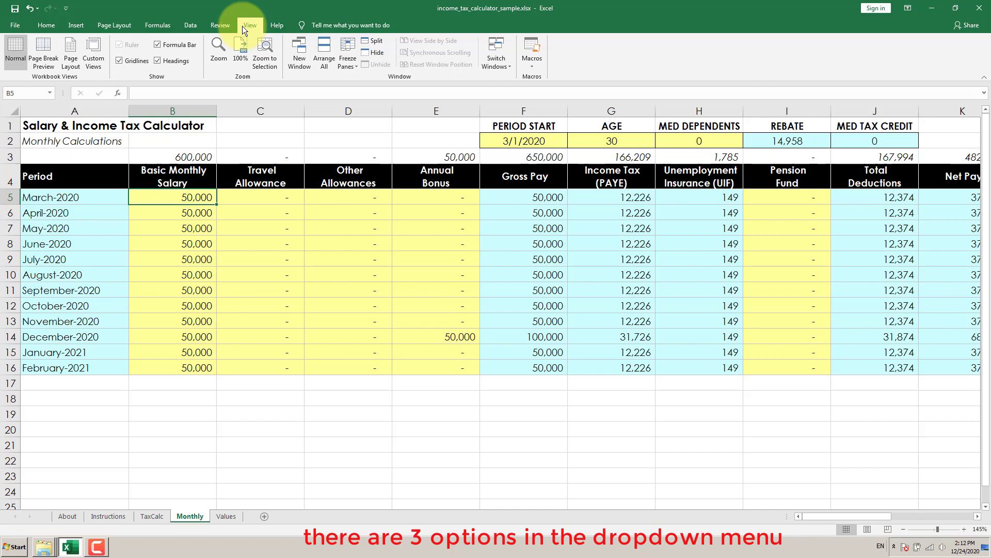
pyautogui.click(354, 67)
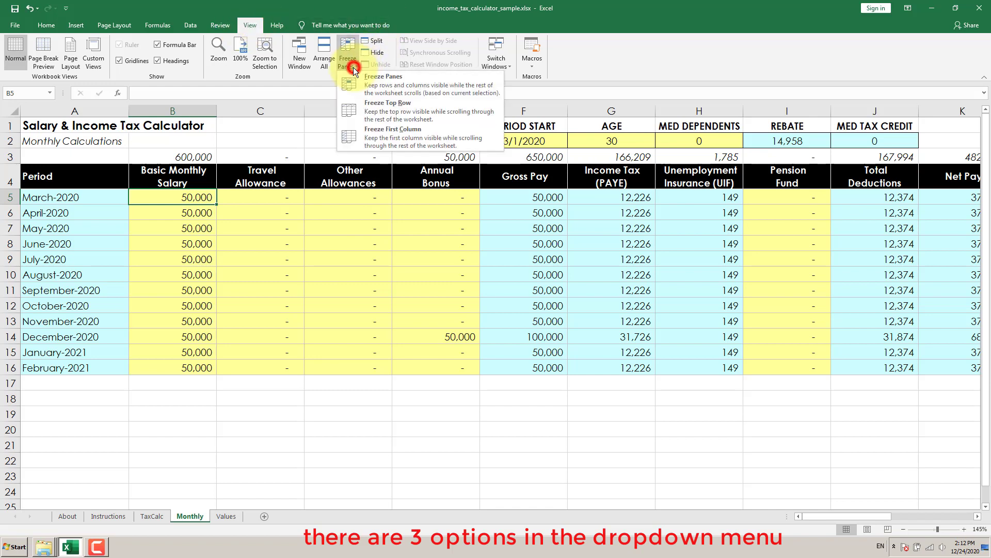
pyautogui.click(416, 135)
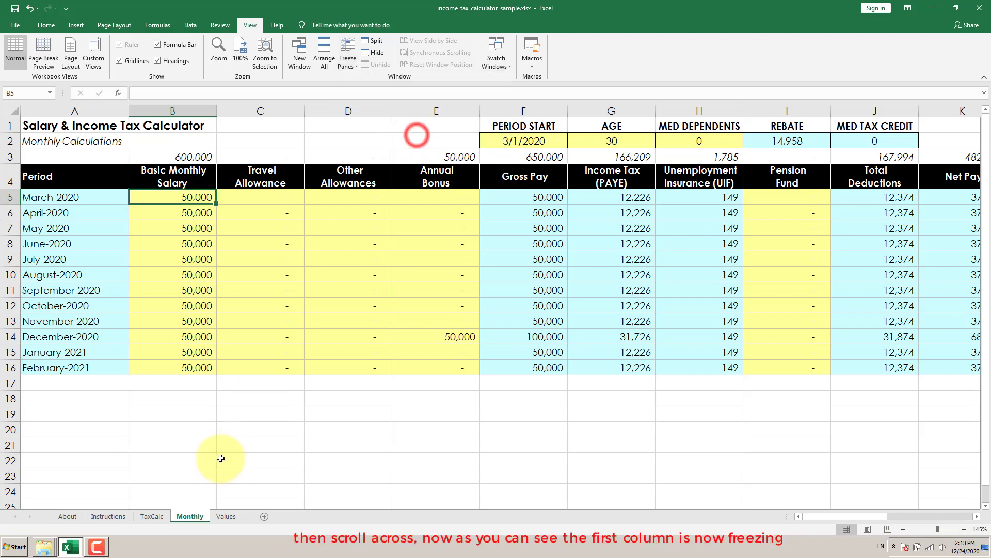
pyautogui.moveTo(833, 518)
pyautogui.mouseDown()
pyautogui.moveTo(933, 510)
pyautogui.moveTo(852, 517)
pyautogui.mouseUp()
pyautogui.scroll(-4, 336, 326)
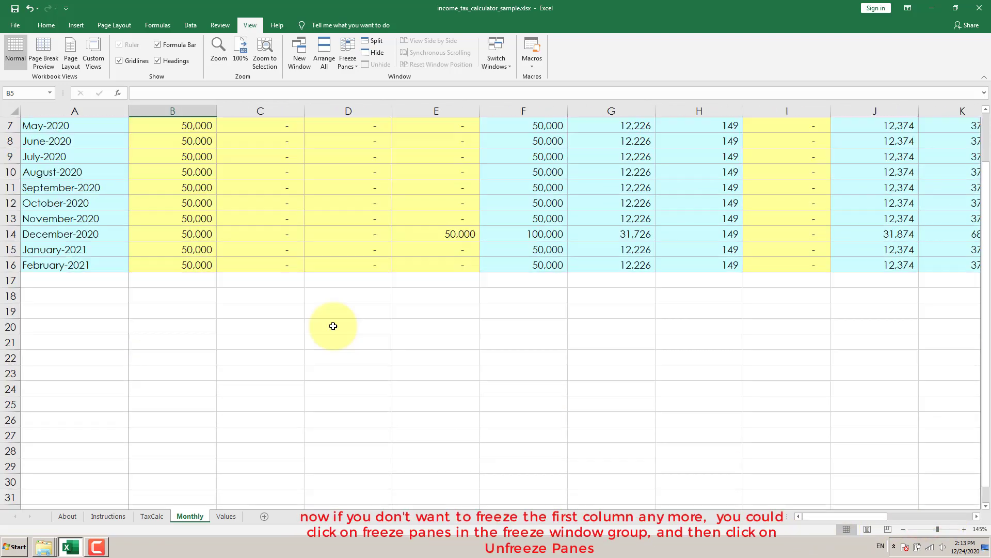
pyautogui.scroll(4, 333, 328)
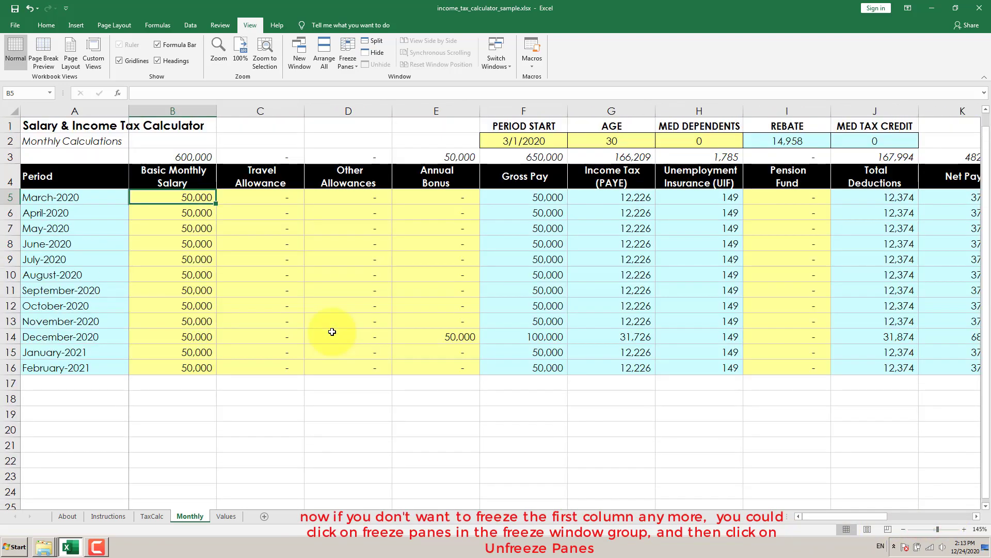
pyautogui.click(344, 64)
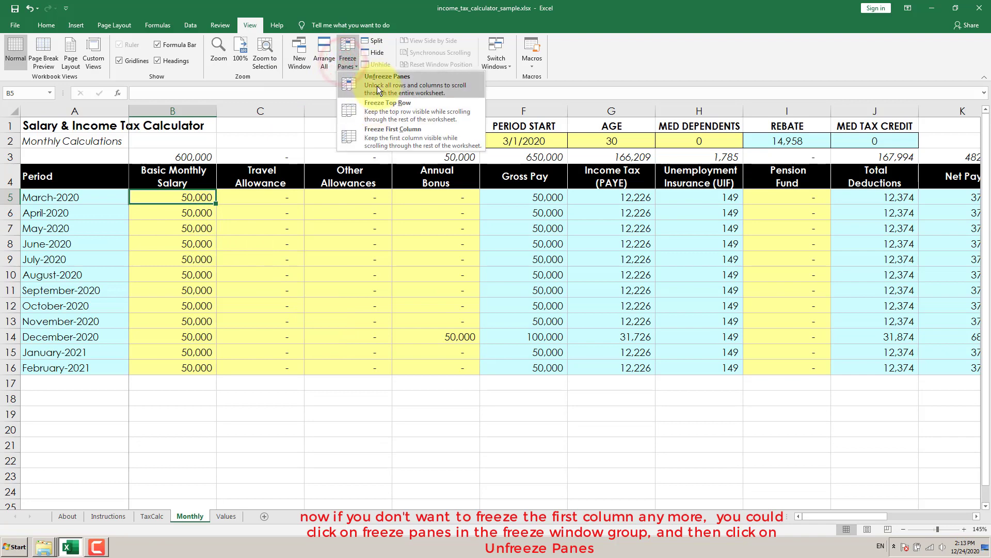
pyautogui.click(377, 83)
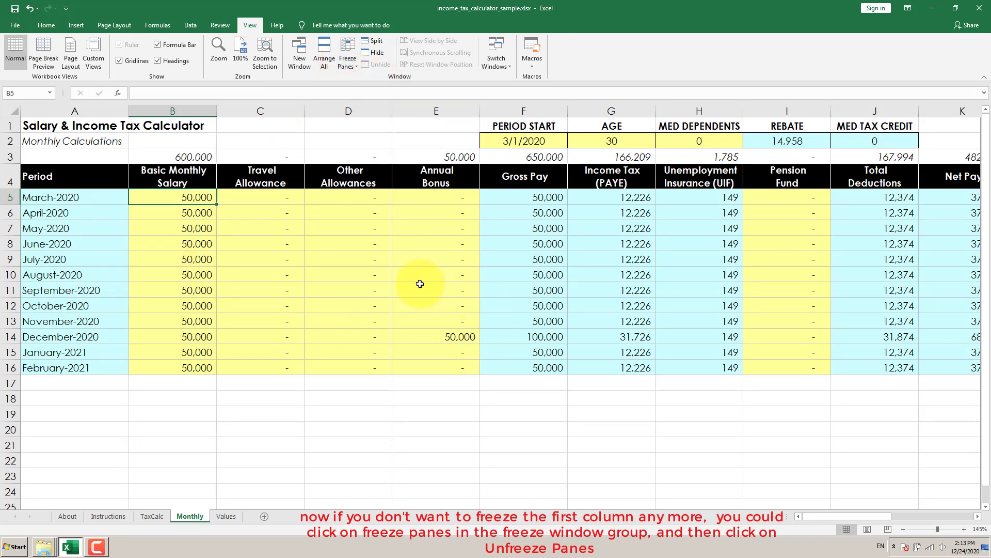
pyautogui.scroll(-1, 409, 243)
pyautogui.scroll(1, 410, 243)
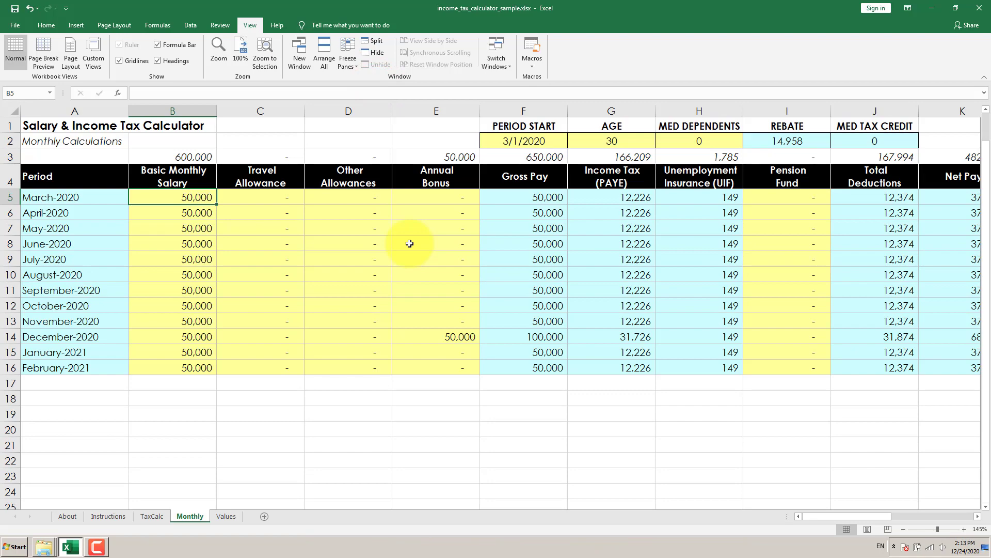
pyautogui.moveTo(842, 516); pyautogui.dragTo(809, 523)
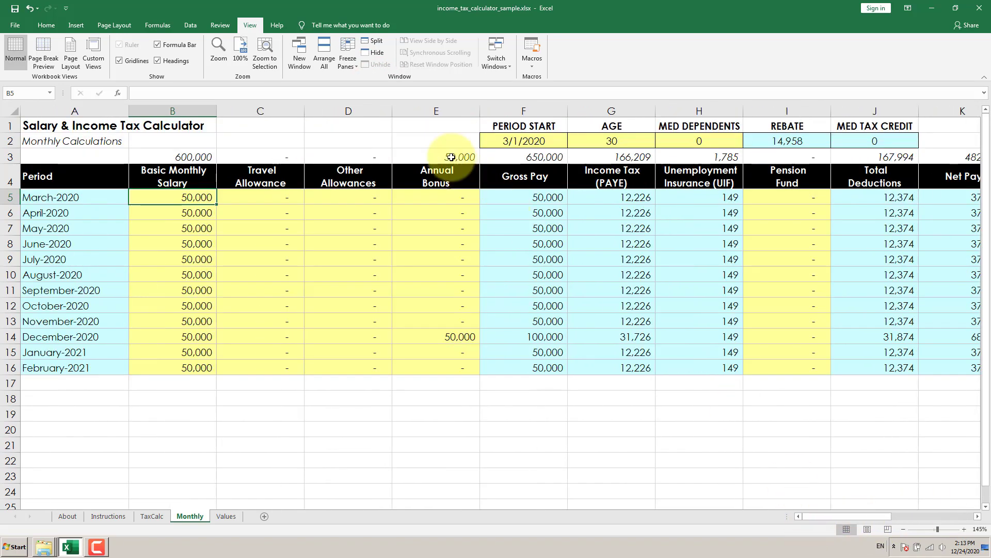
# Apply Freeze Top Row on the Monthly sheet and scroll to confirm the title row stays visible.
pyautogui.click(348, 64)
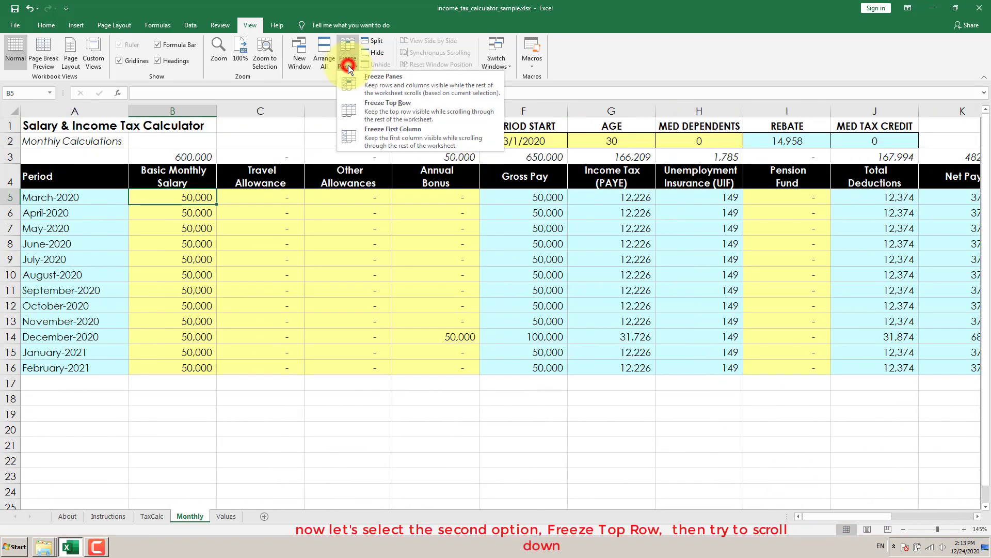
pyautogui.click(375, 110)
pyautogui.scroll(-1, 321, 221)
pyautogui.scroll(1, 320, 221)
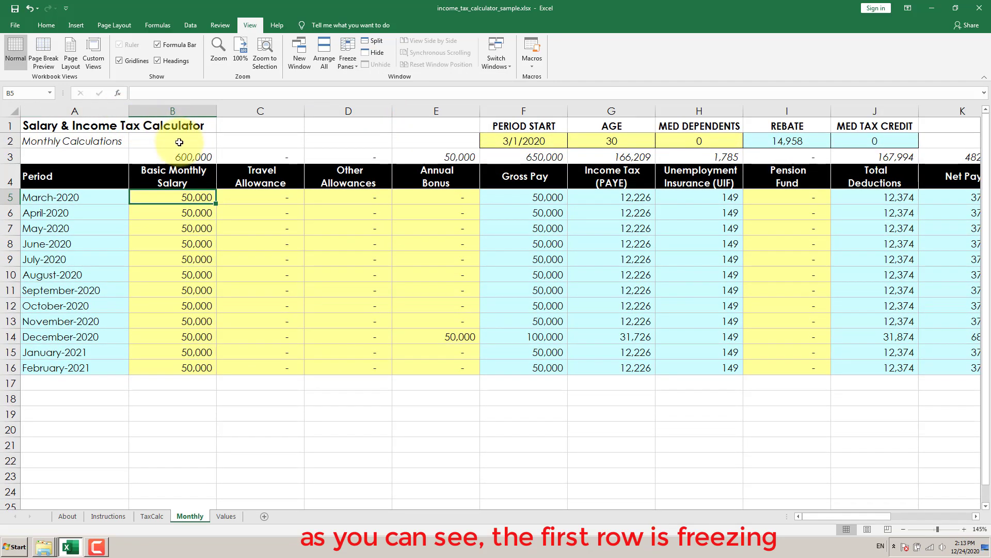
pyautogui.scroll(-1, 180, 142)
pyautogui.scroll(1, 191, 147)
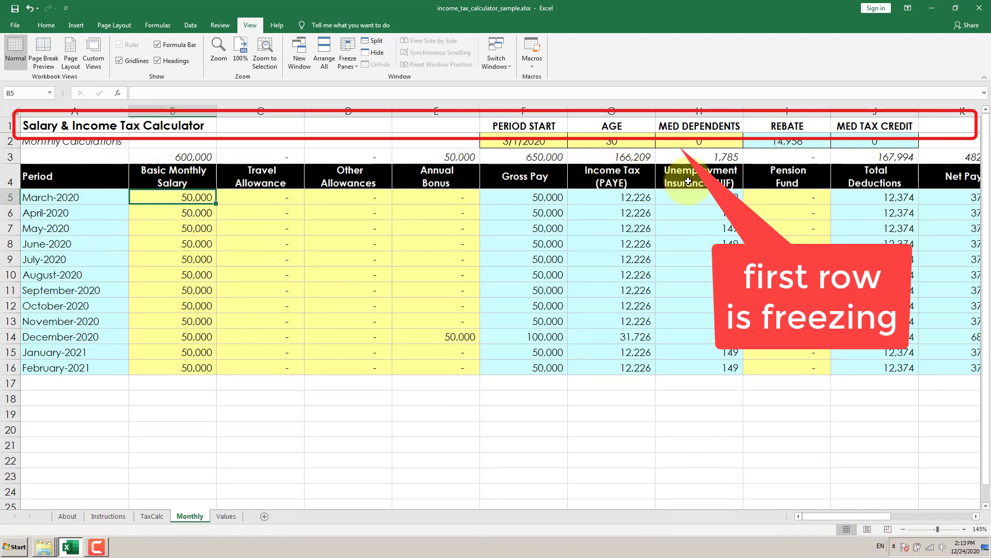
# Unfreeze the top row, then freeze panes at B5 so rows 1–4 and column A stay fixed.
pyautogui.click(348, 64)
pyautogui.click(370, 85)
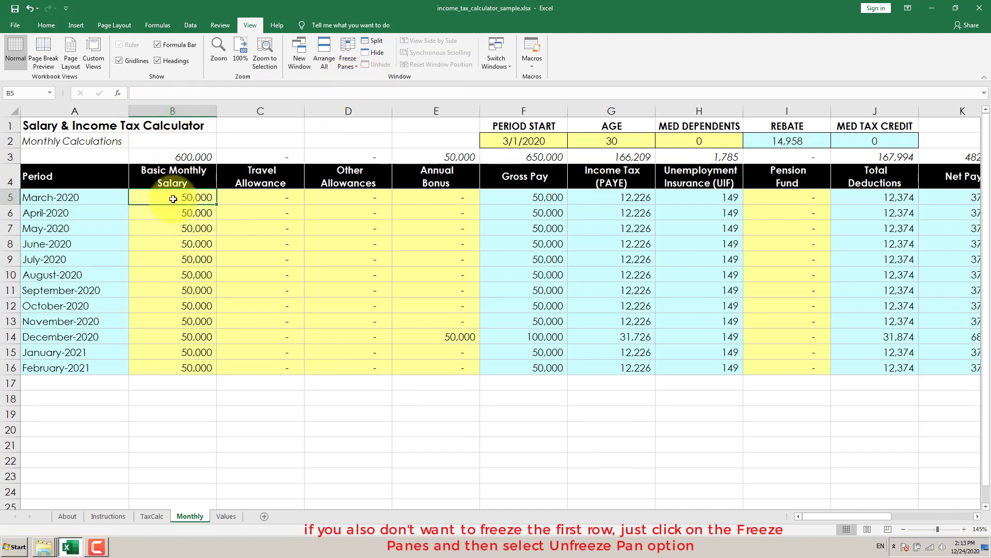
pyautogui.click(344, 64)
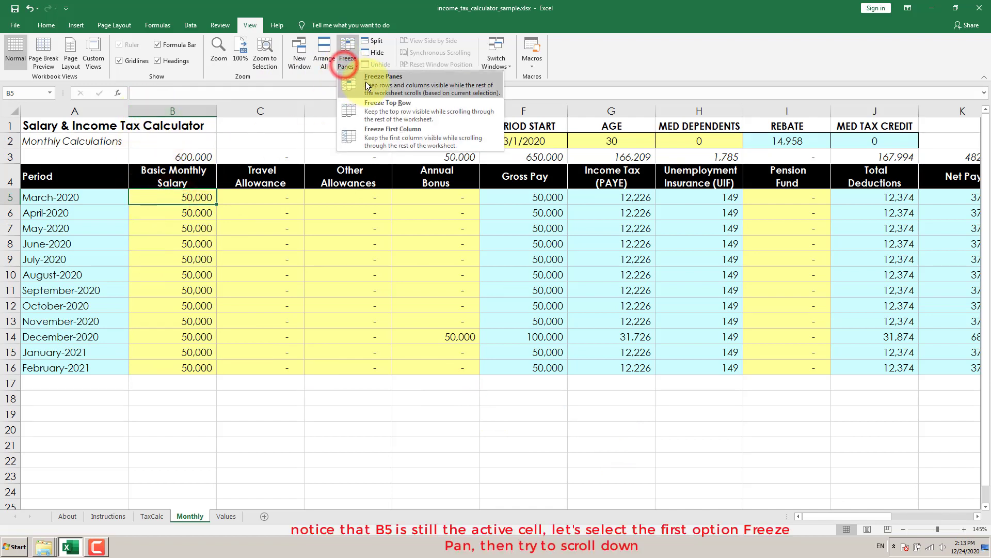
pyautogui.click(394, 82)
pyautogui.scroll(-1, 289, 263)
pyautogui.scroll(-5, 288, 263)
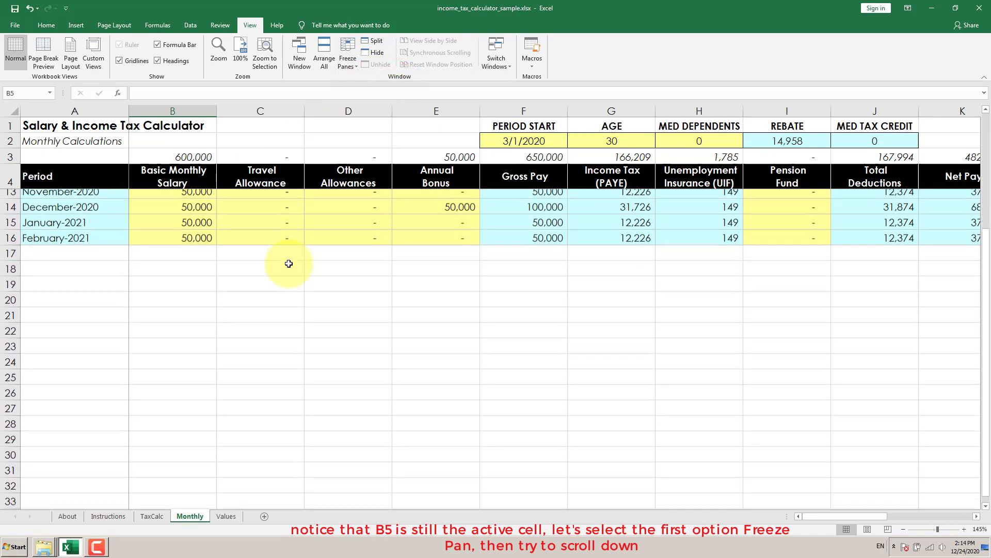
pyautogui.scroll(5, 289, 262)
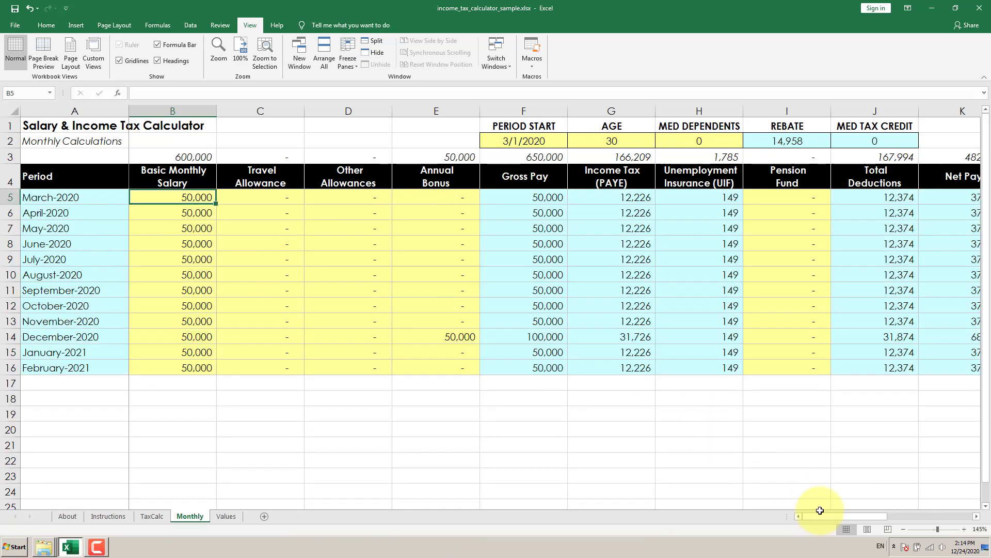
pyautogui.scroll(-5, 478, 331)
pyautogui.scroll(4, 478, 331)
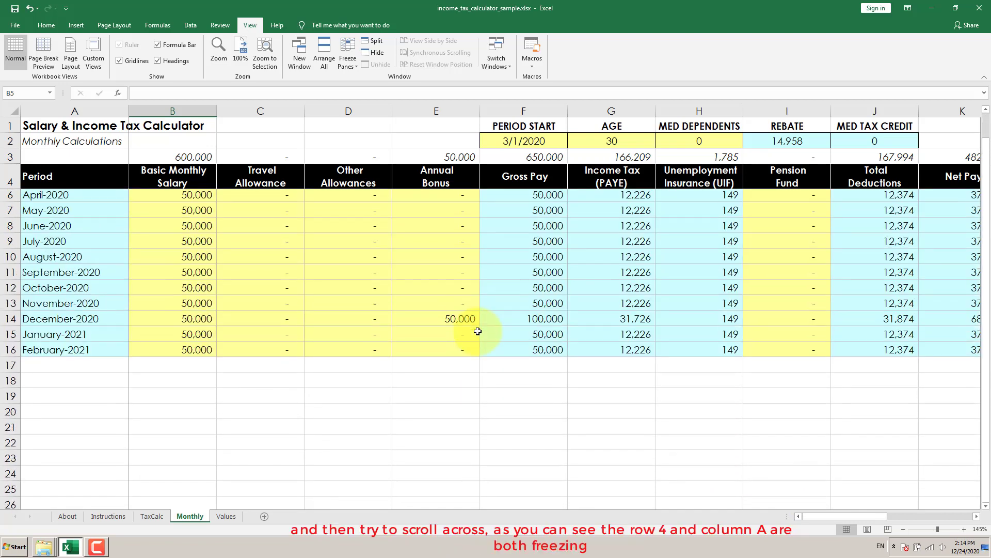
pyautogui.scroll(-2, 478, 331)
pyautogui.scroll(2, 478, 331)
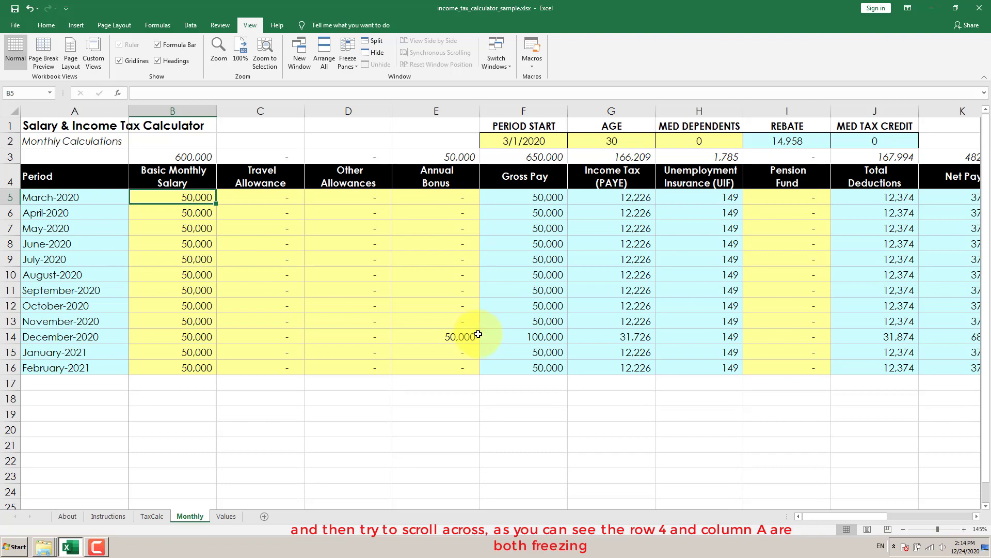
pyautogui.moveTo(822, 517)
pyautogui.mouseDown()
pyautogui.moveTo(900, 513)
pyautogui.moveTo(810, 512)
pyautogui.mouseUp()
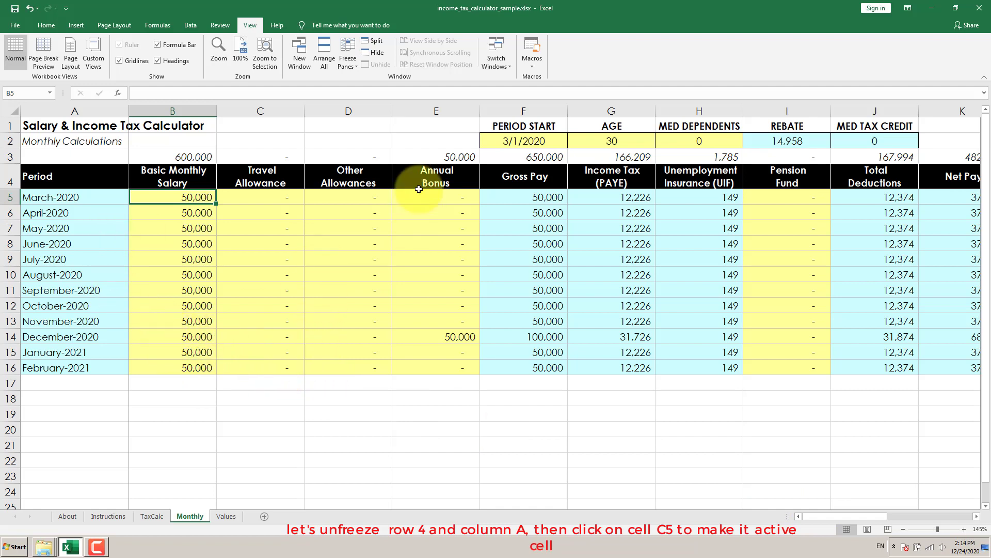
# Unfreeze the B5 panes and refreeze at cell C5, locking rows 1–4 and columns A–B.
pyautogui.click(345, 61)
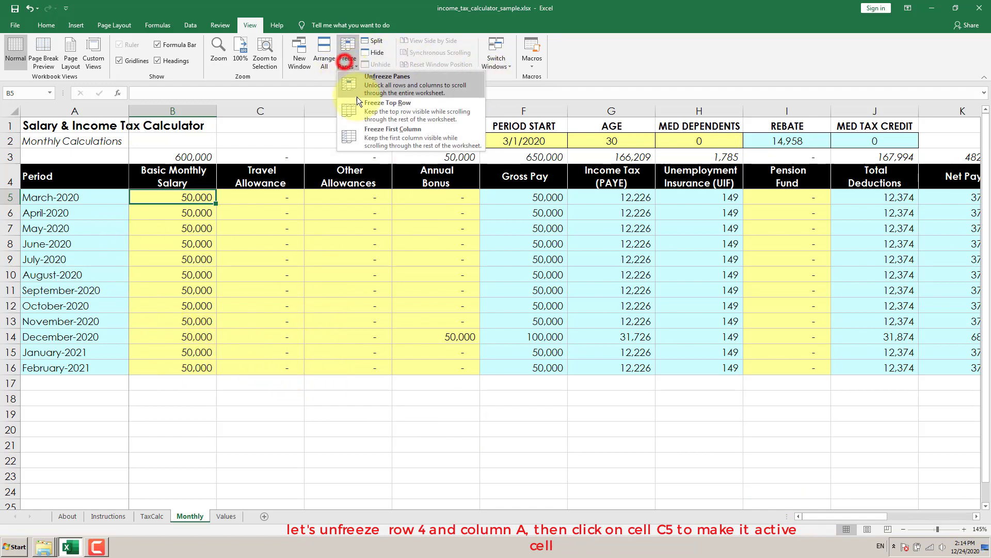
pyautogui.click(370, 80)
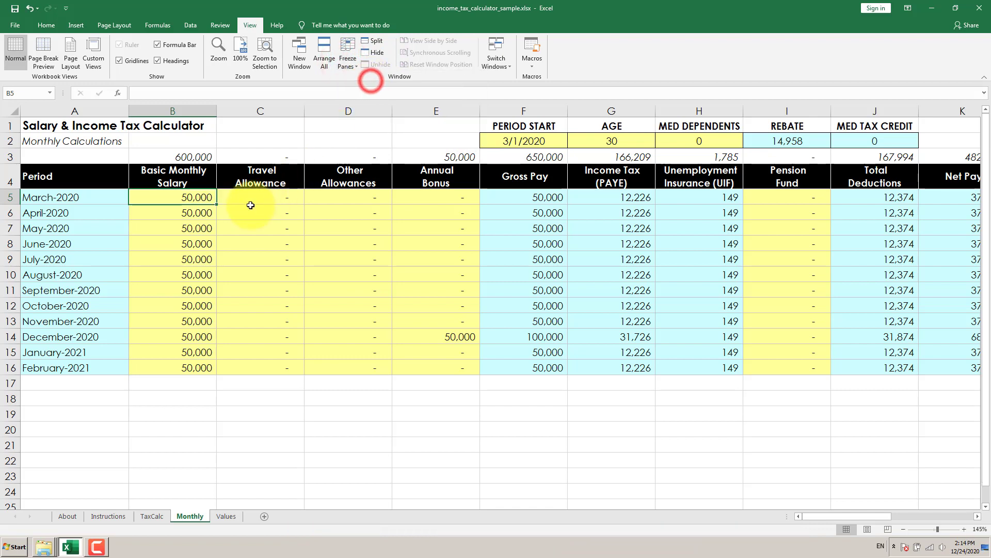
pyautogui.click(258, 199)
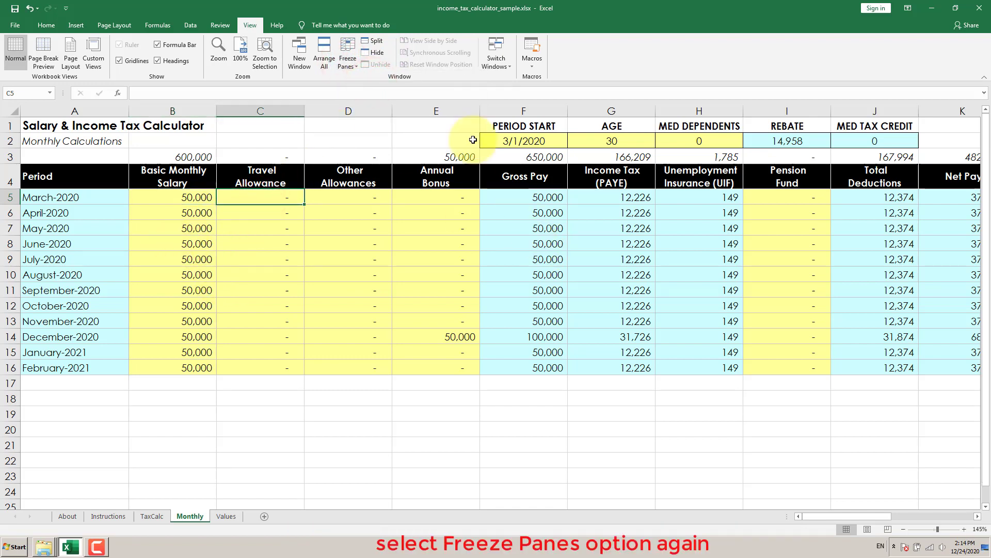
pyautogui.click(352, 67)
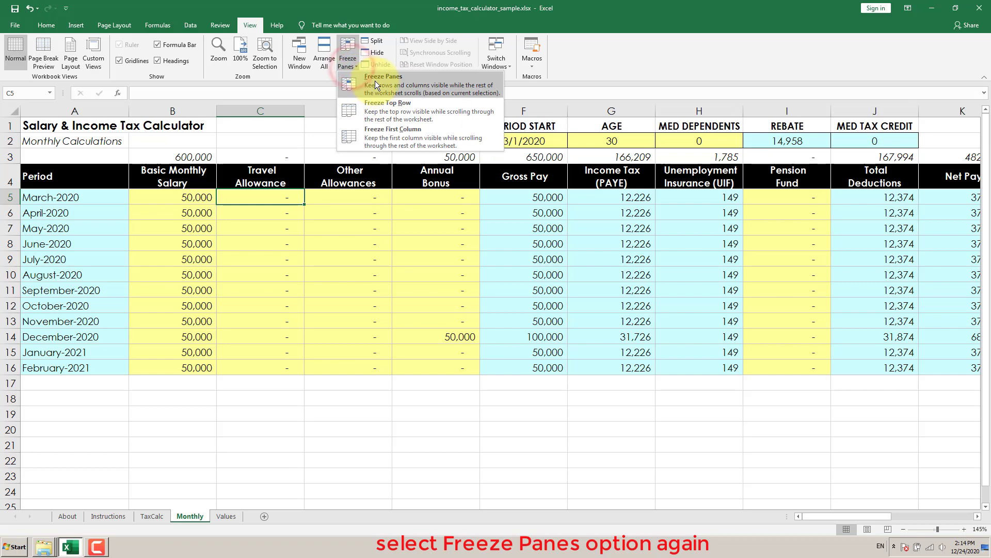
pyautogui.click(375, 81)
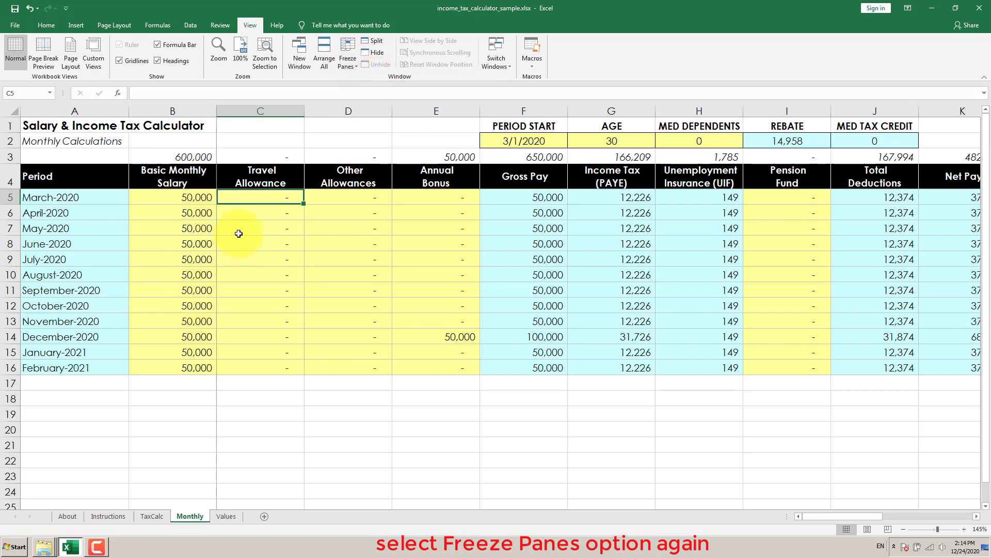
pyautogui.scroll(-3, 401, 301)
pyautogui.scroll(3, 401, 301)
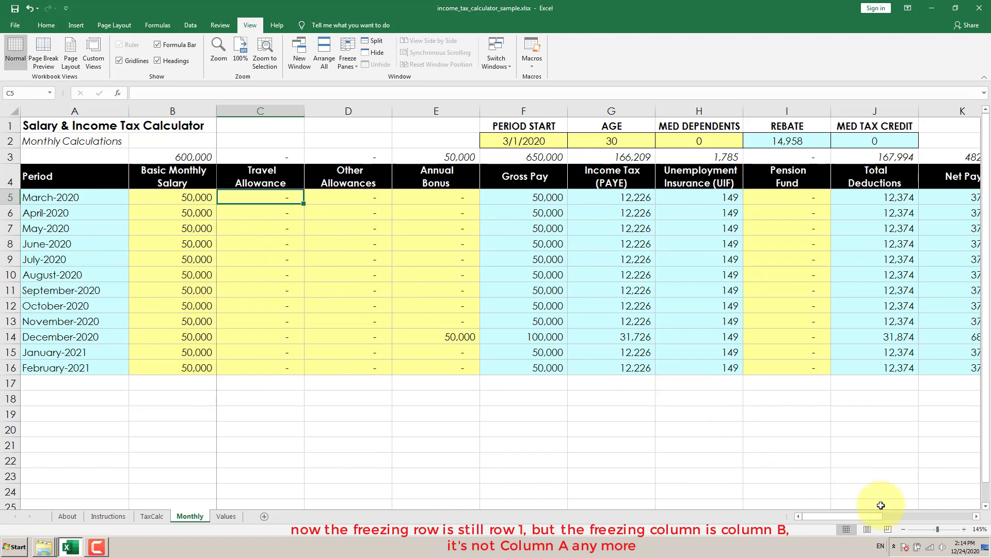
pyautogui.moveTo(851, 515); pyautogui.dragTo(827, 516)
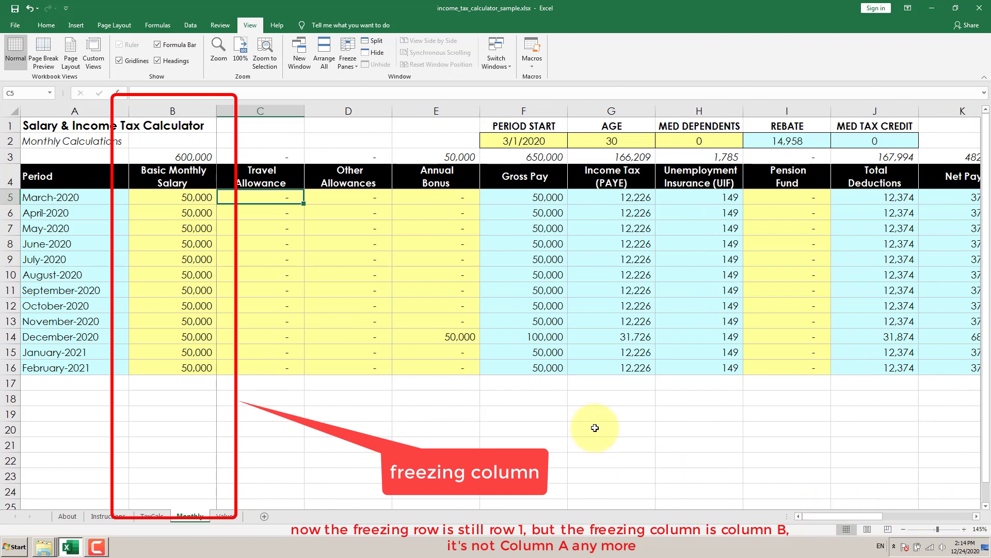